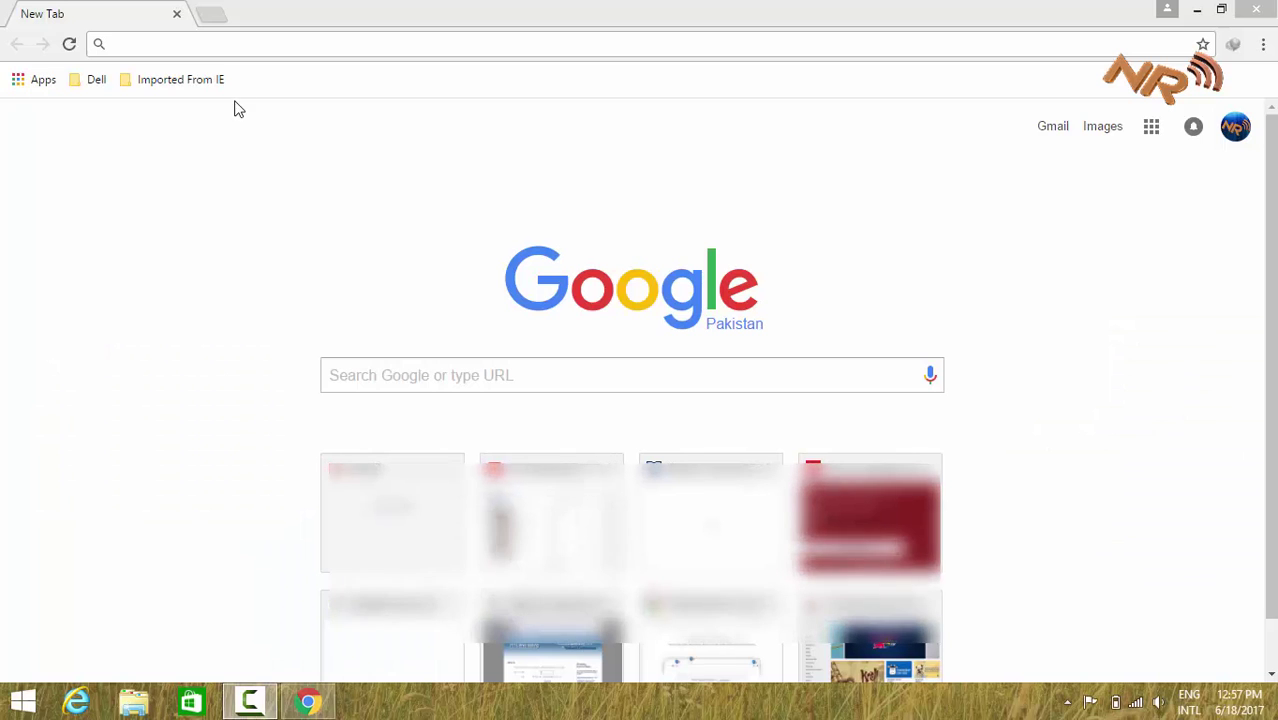
Step: Look up blogger in the browser and go to the Blogger site's sign-in page
click(291, 149)
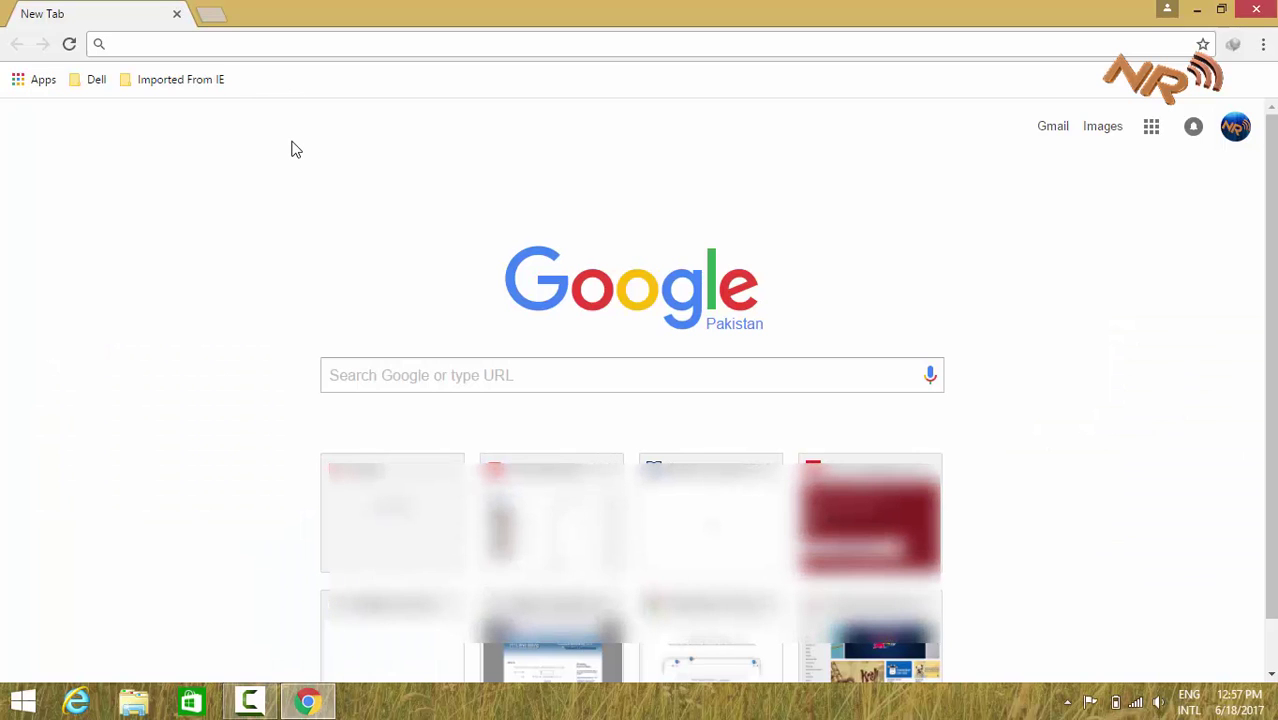
click(336, 50)
text(b)
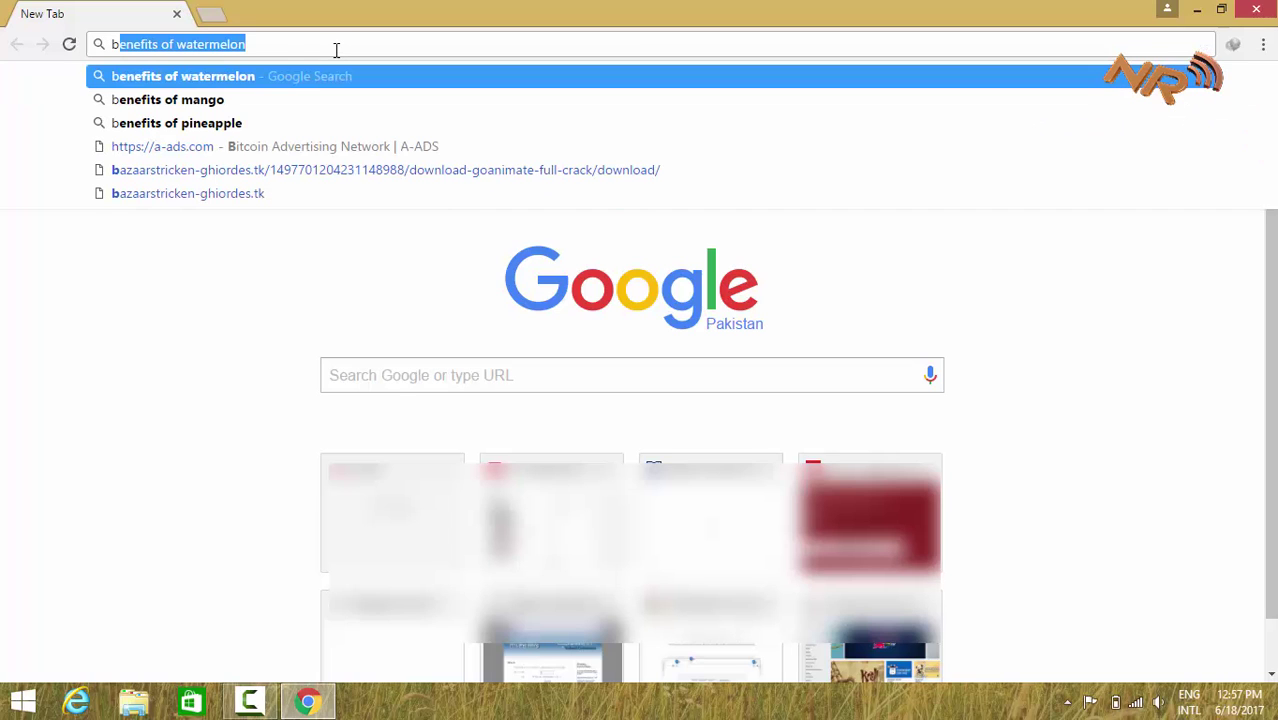
text(l)
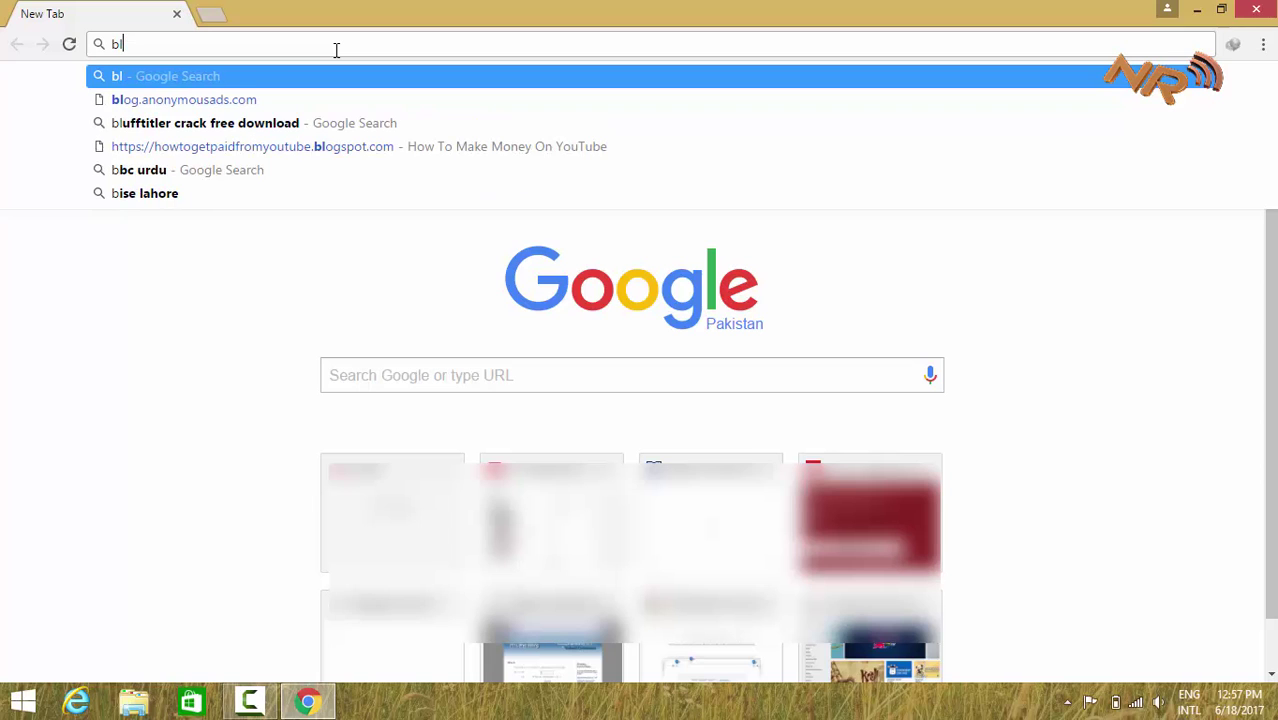
text(ogger)
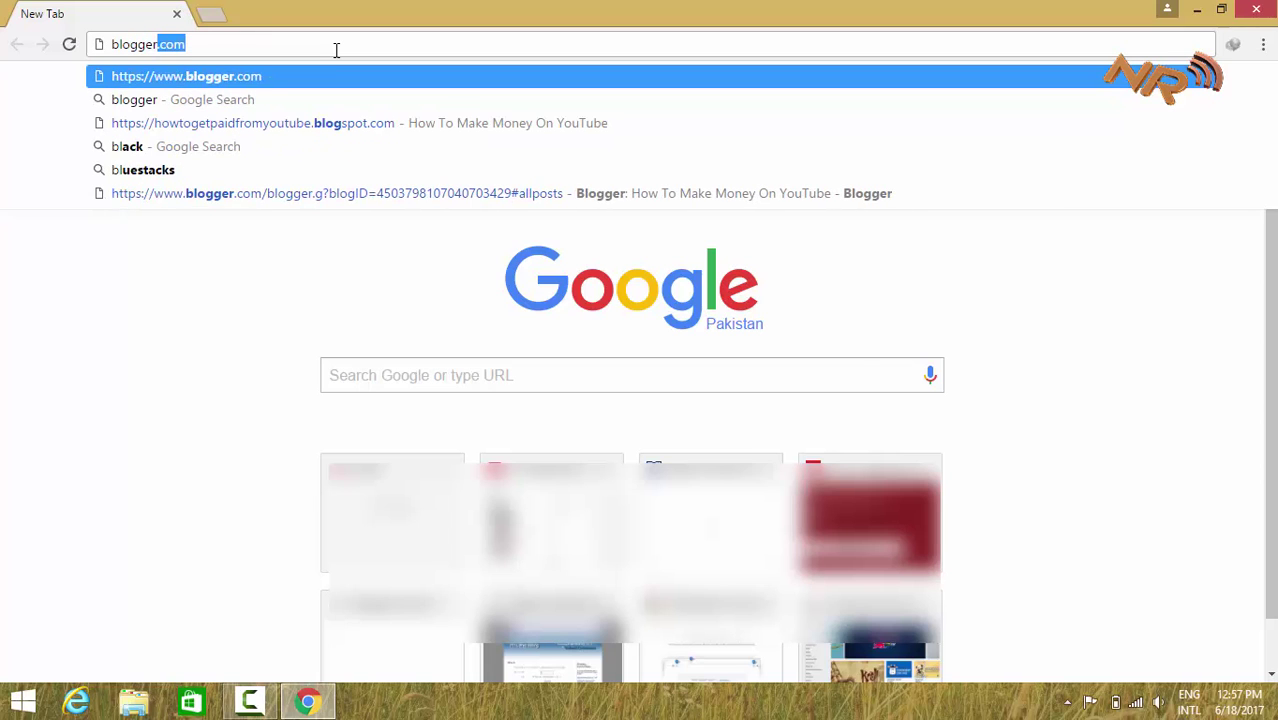
key(BackSpace)
key(Down)
key(Return)
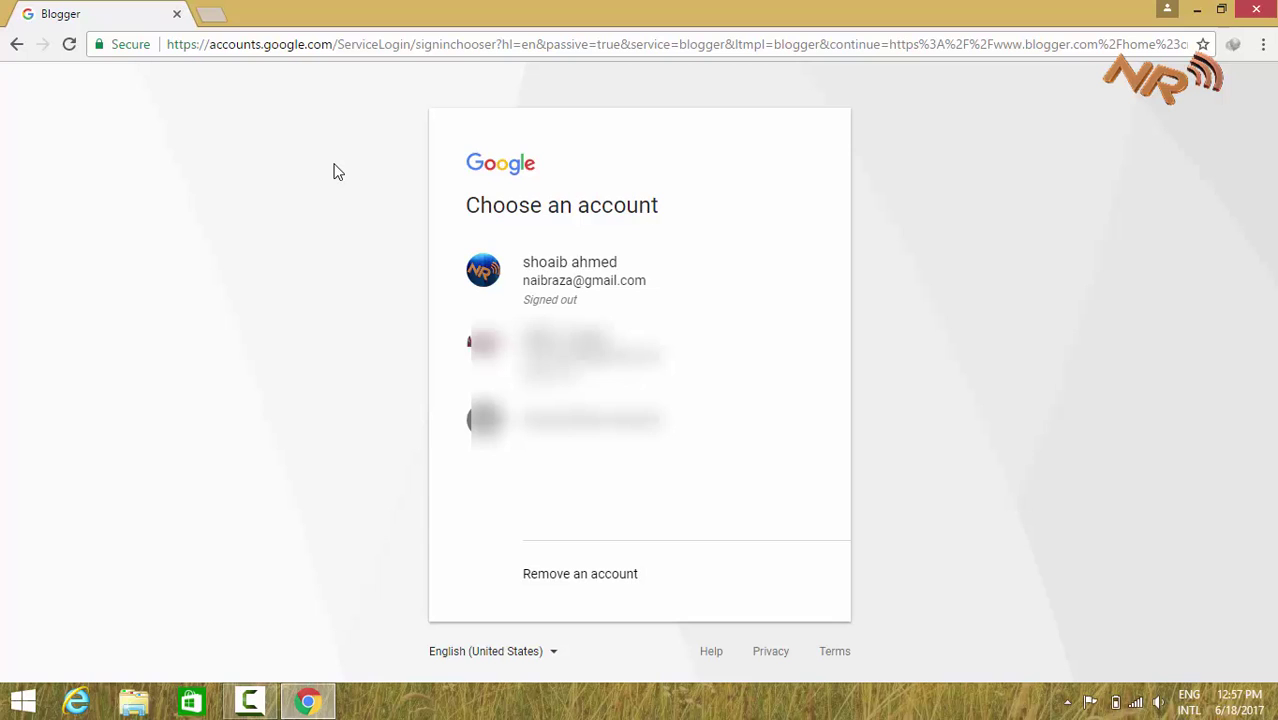
Step: Sign in to Blogger with the first listed Google account, using its saved password
click(533, 278)
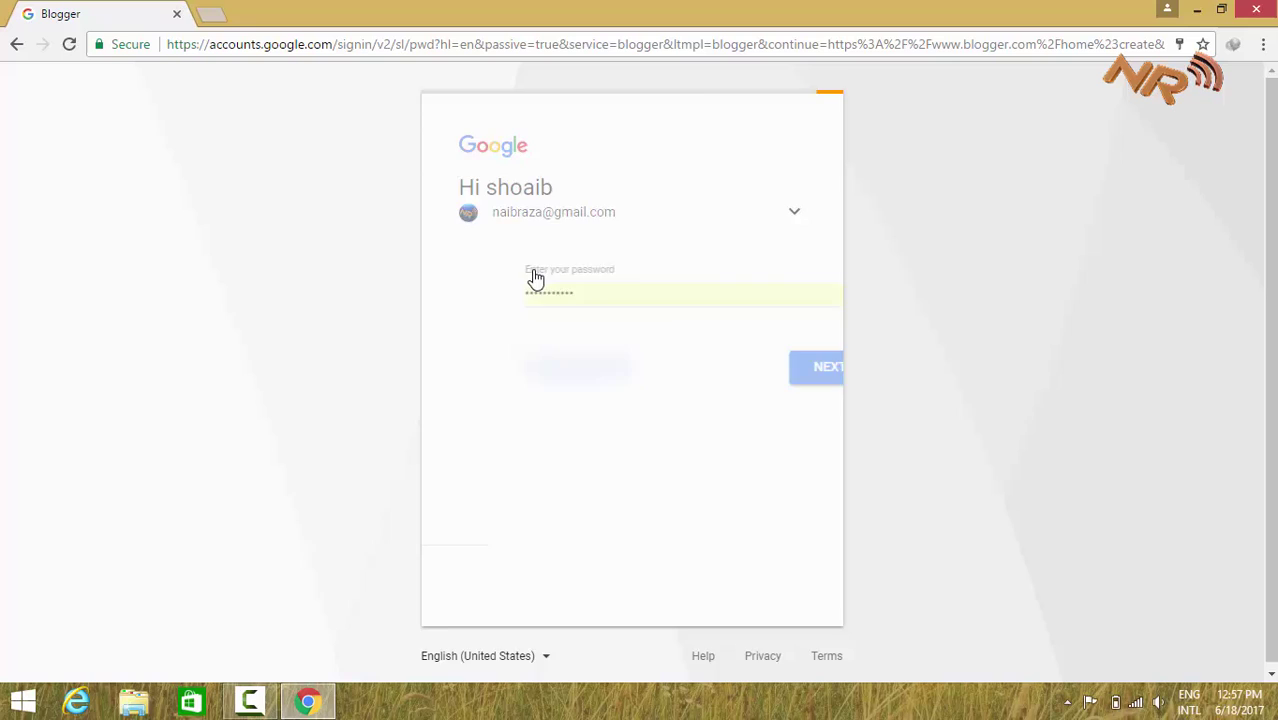
click(756, 426)
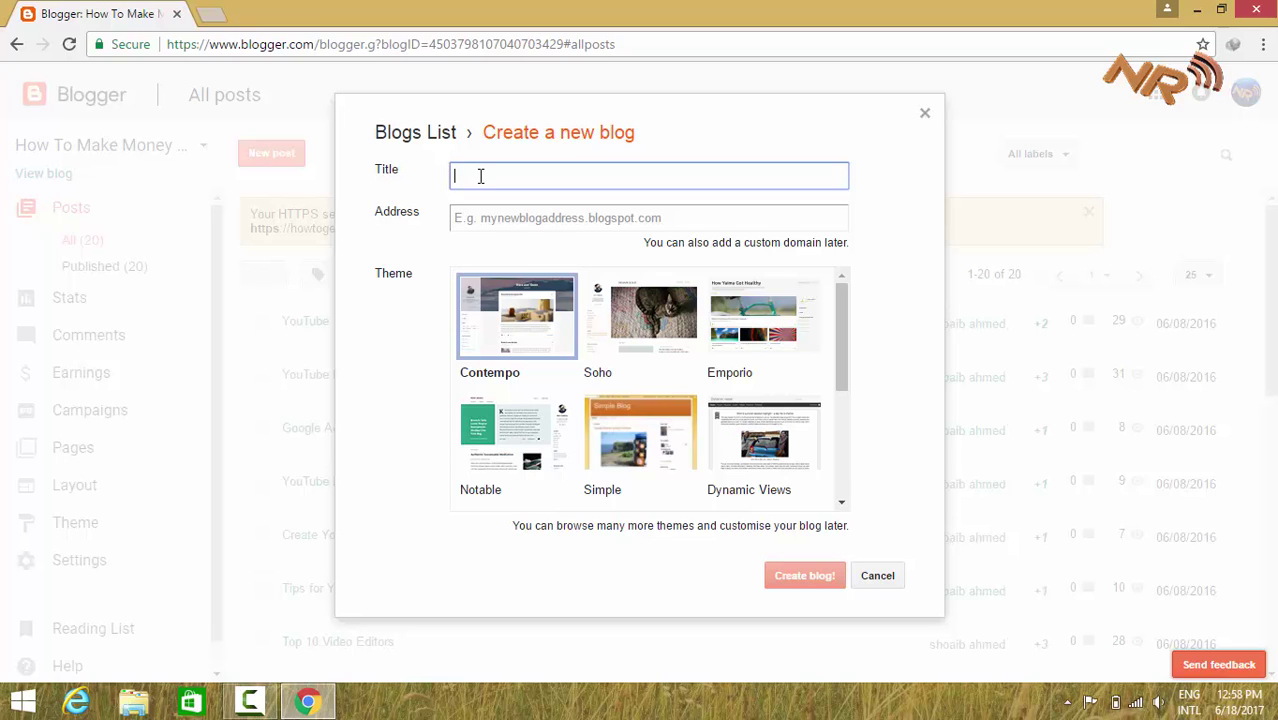
Step: Title the new blog "how to get paid from youtube" and enter howtogetpaidfromyoutube.blogspot.com as its address
text(how to get paid)
text(from youtube)
click(630, 216)
text(how)
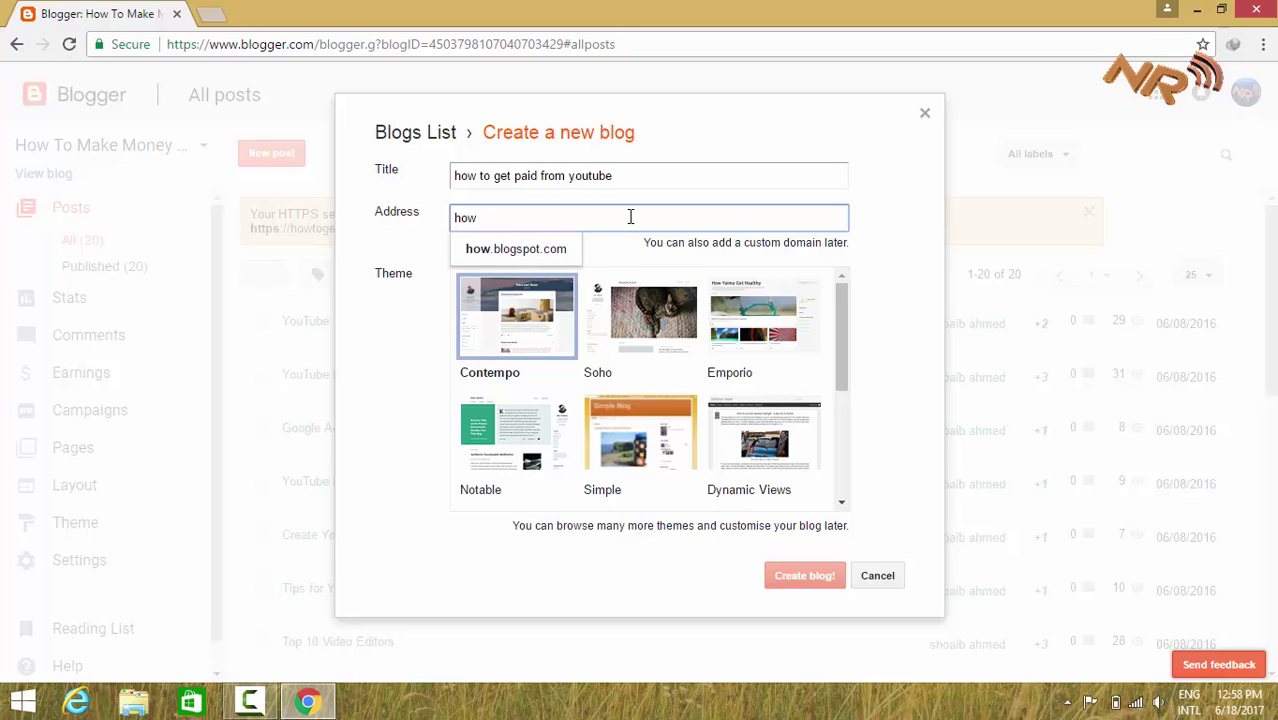
text(t)
key(BackSpace)
text(t)
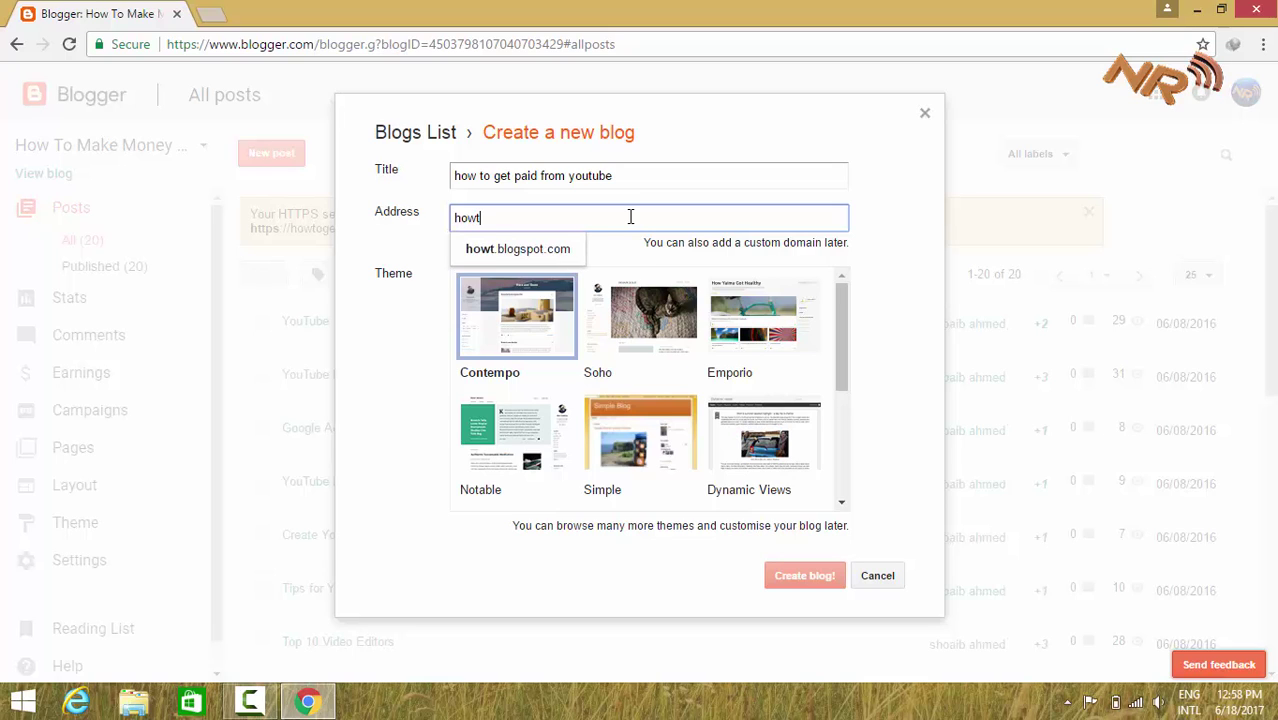
text(oget)
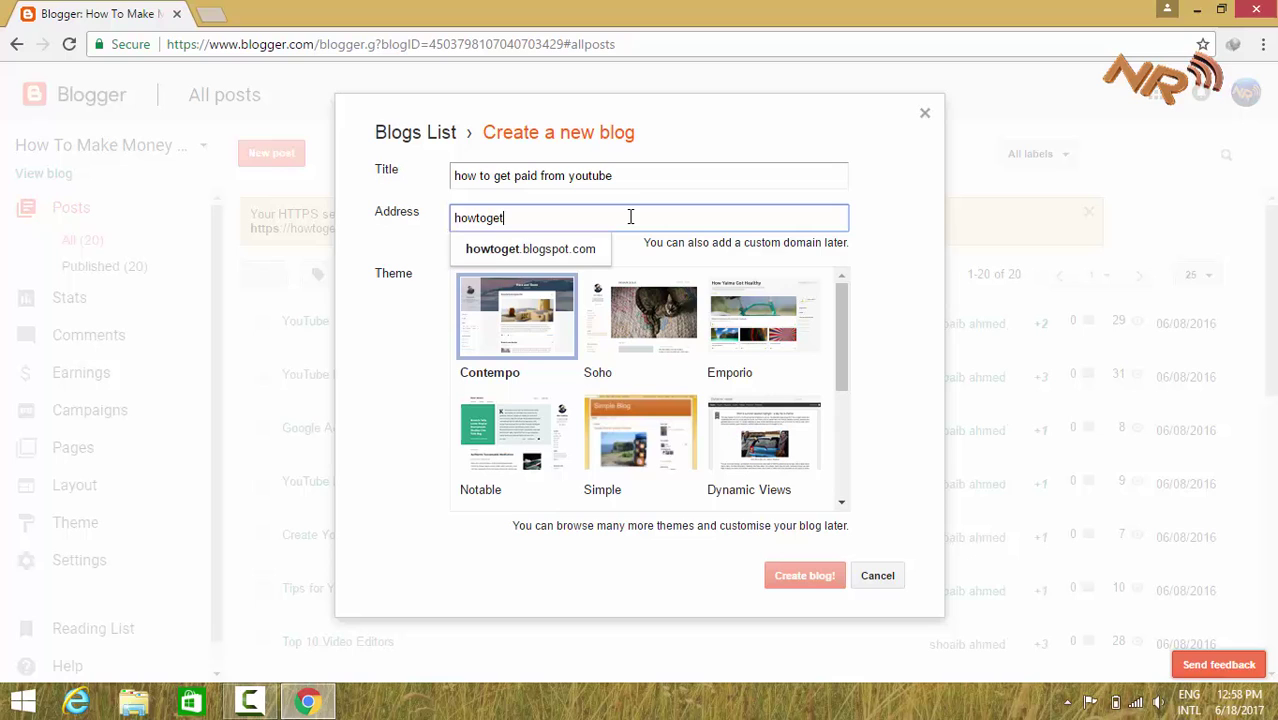
text(paidfr)
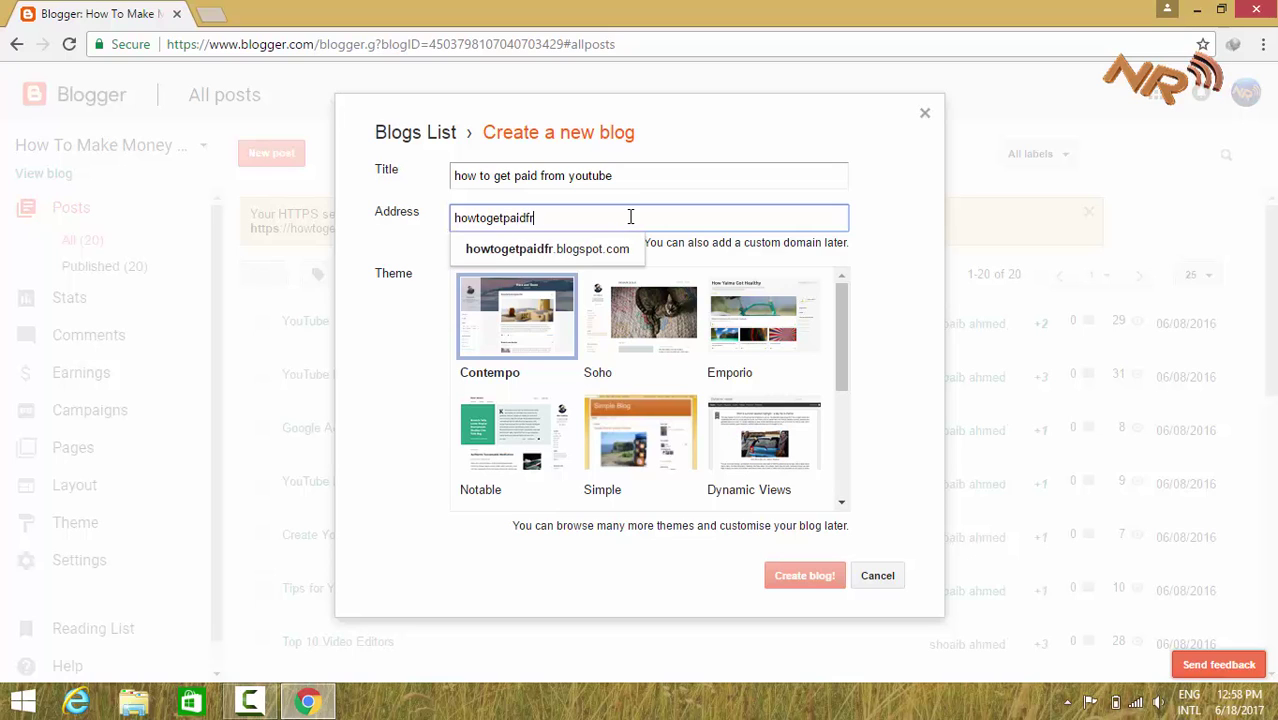
text(omyoutu)
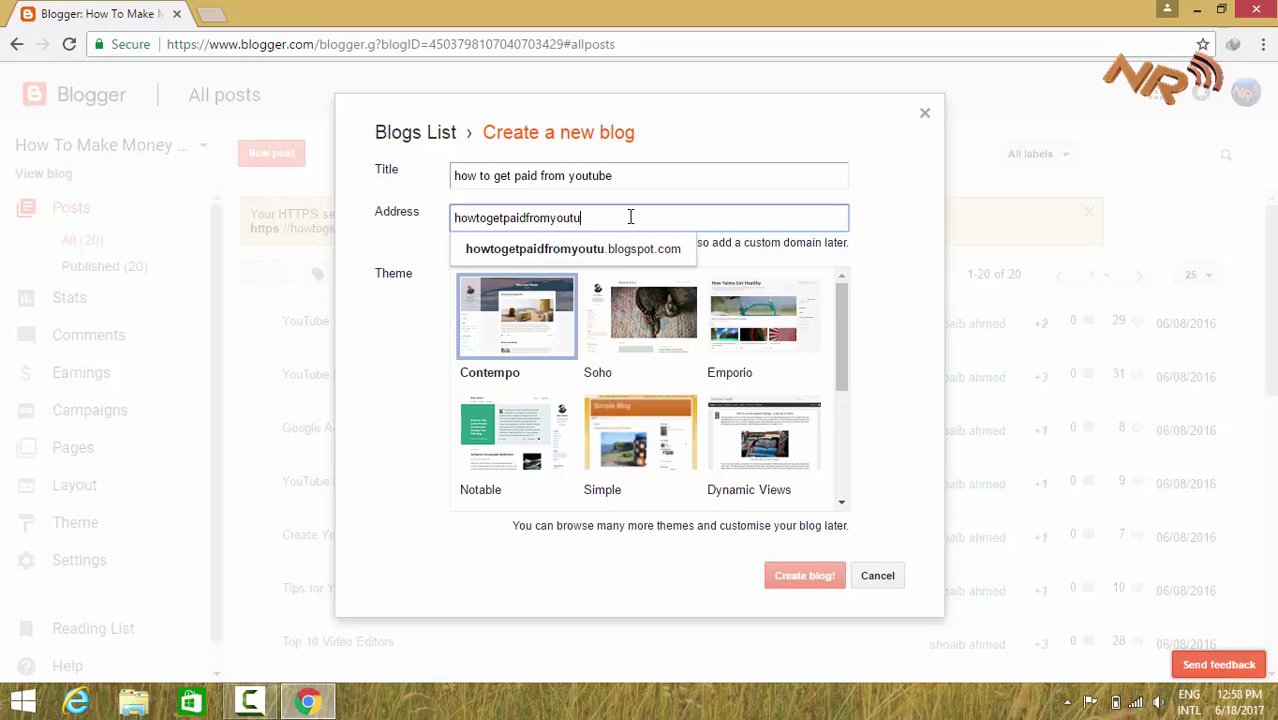
text(be)
click(657, 268)
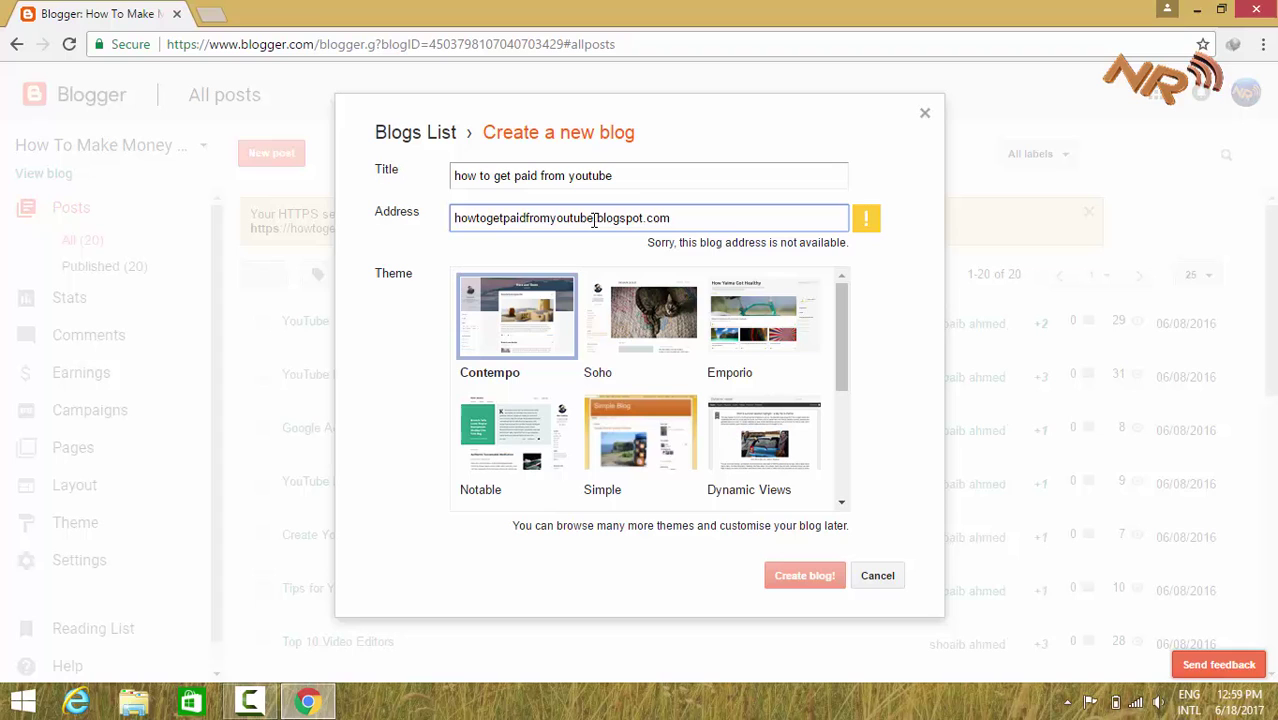
Step: Add 786 to the blog address so it reads howtogetpaidfromyoutube786.blogspot.com
click(595, 218)
text(786)
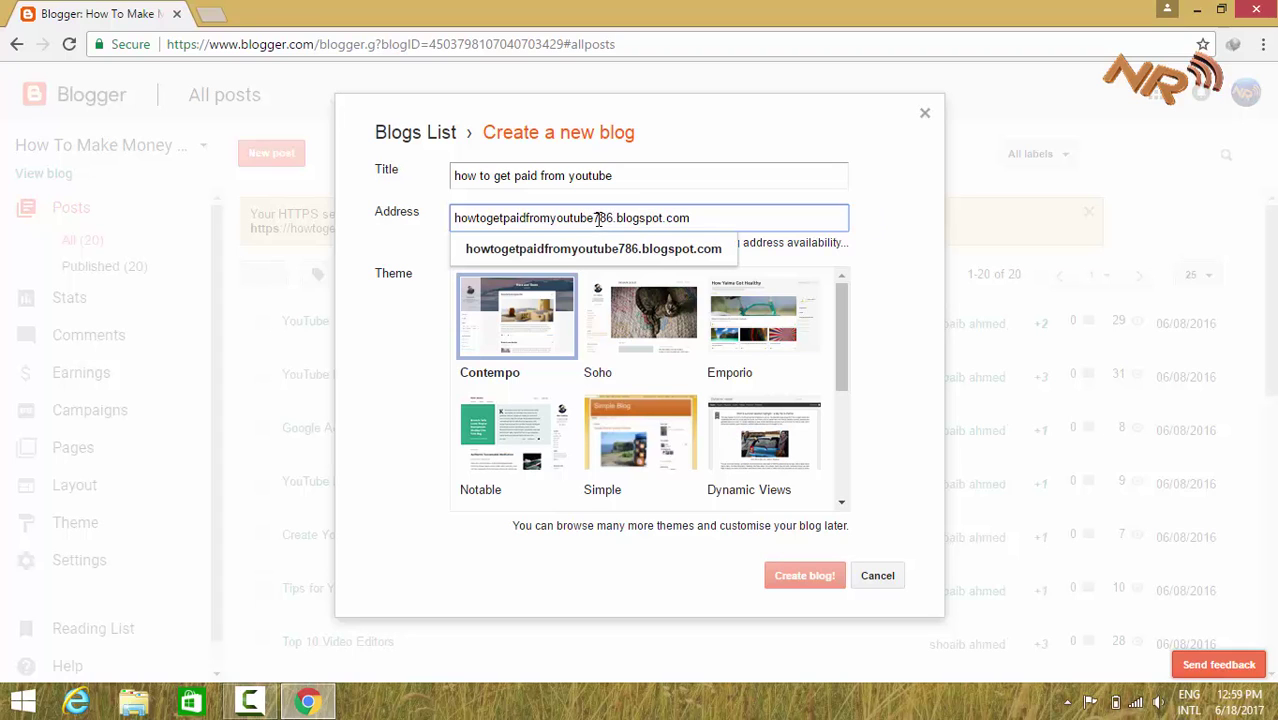
click(870, 277)
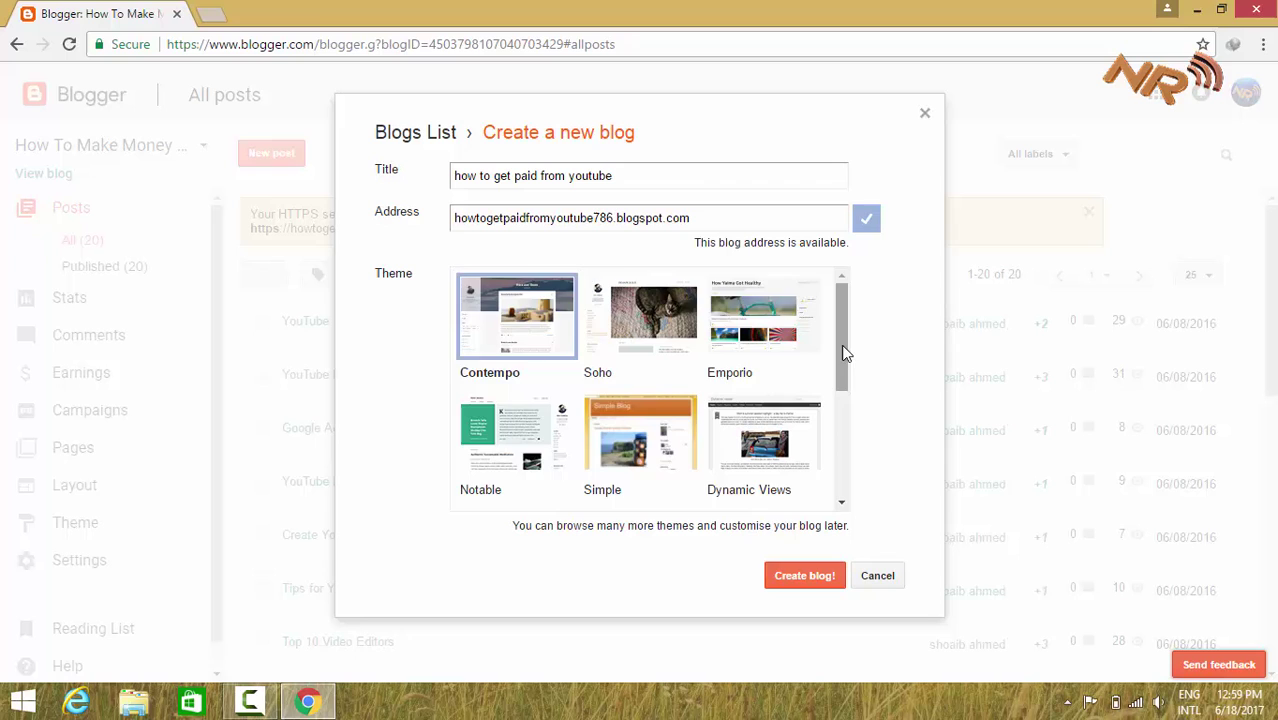
Step: Choose the Emporio theme for the new blog and create the blog
click(843, 428)
drag(843, 428, 850, 317)
click(743, 350)
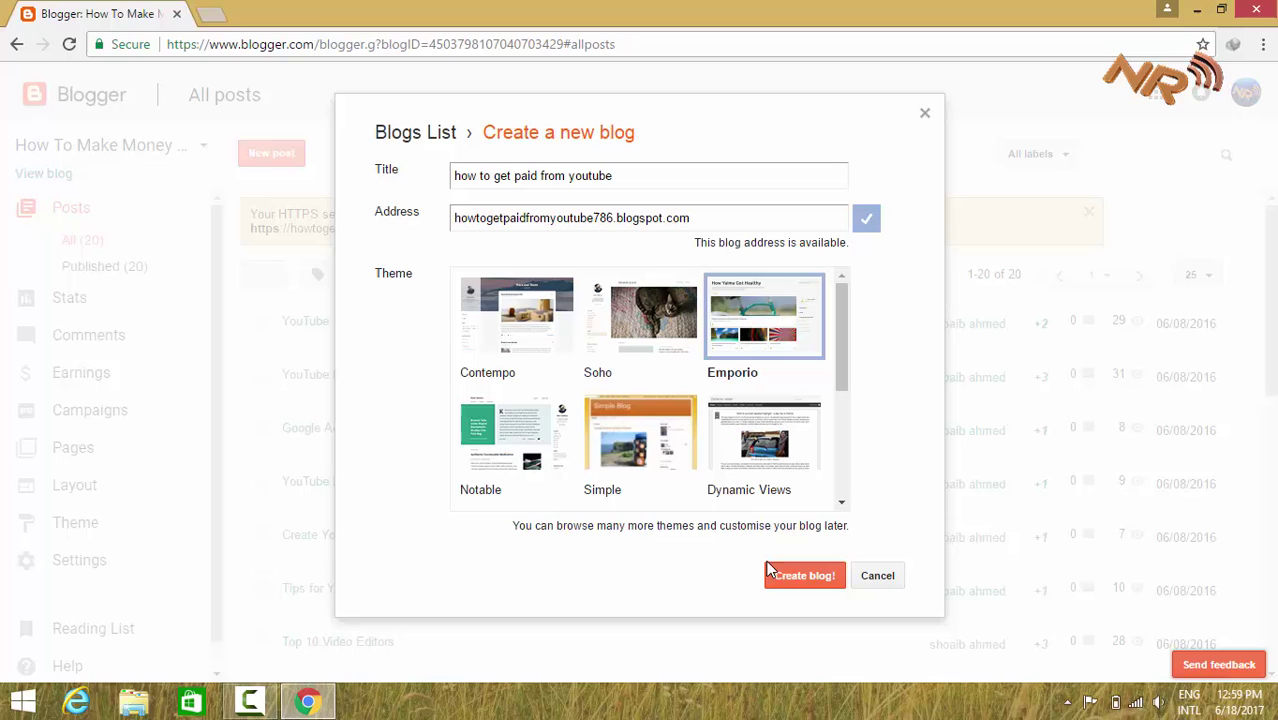
click(781, 582)
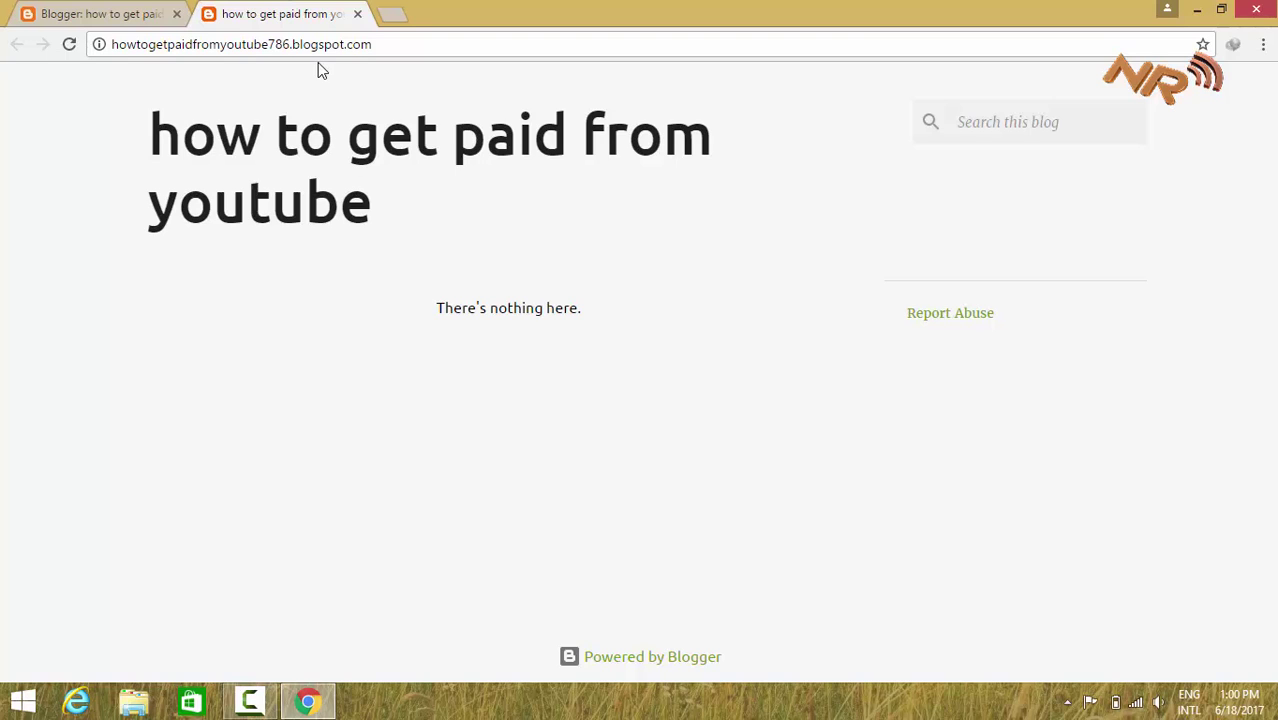
Step: Check the web address of the new blog on its live page
click(271, 44)
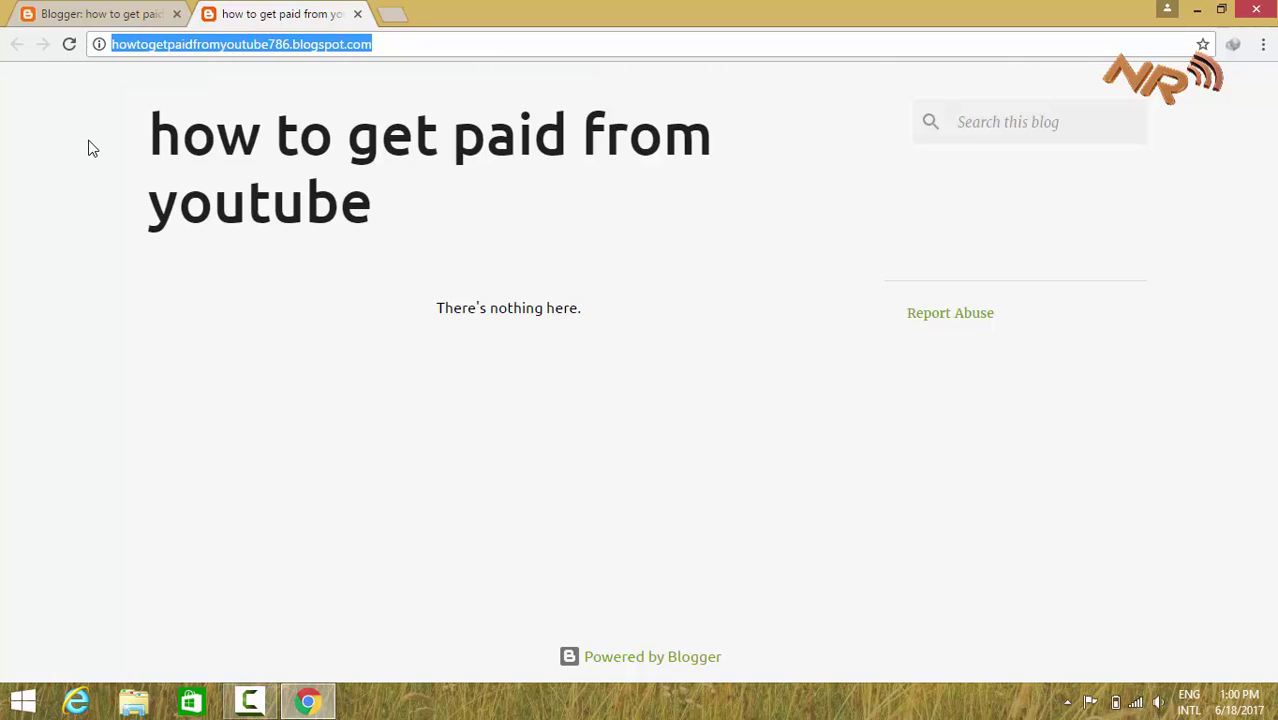
click(307, 72)
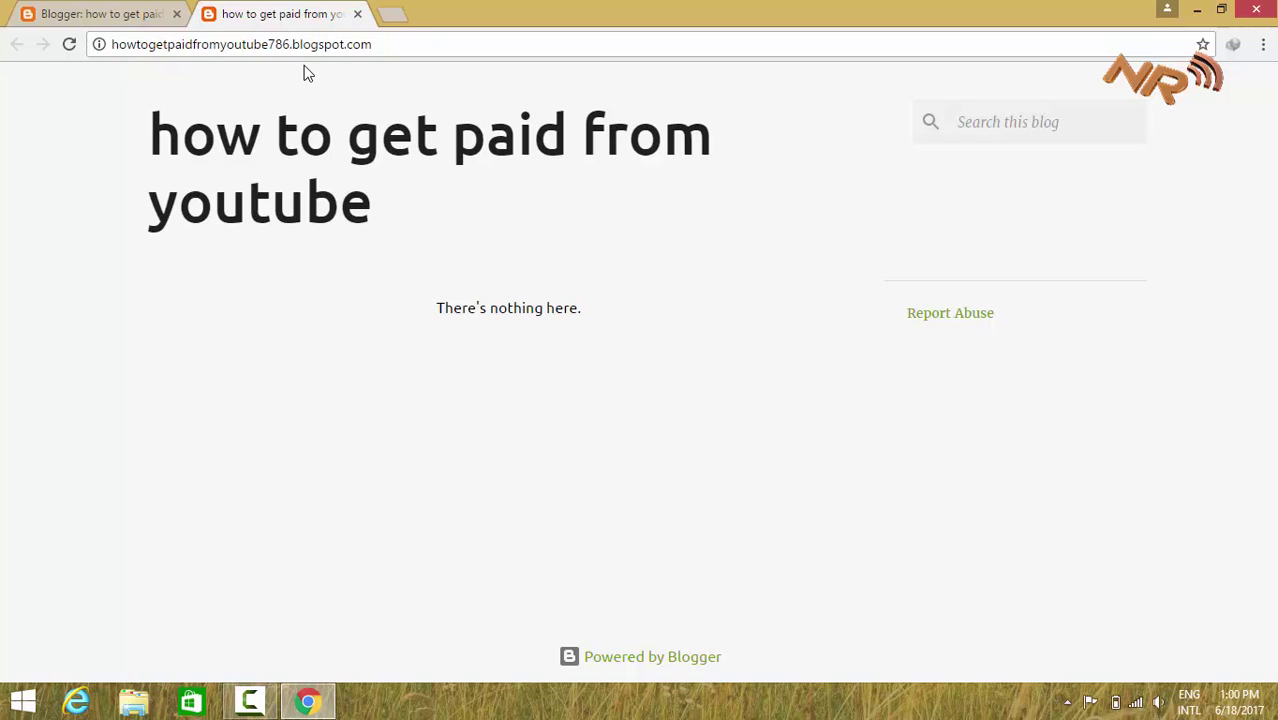